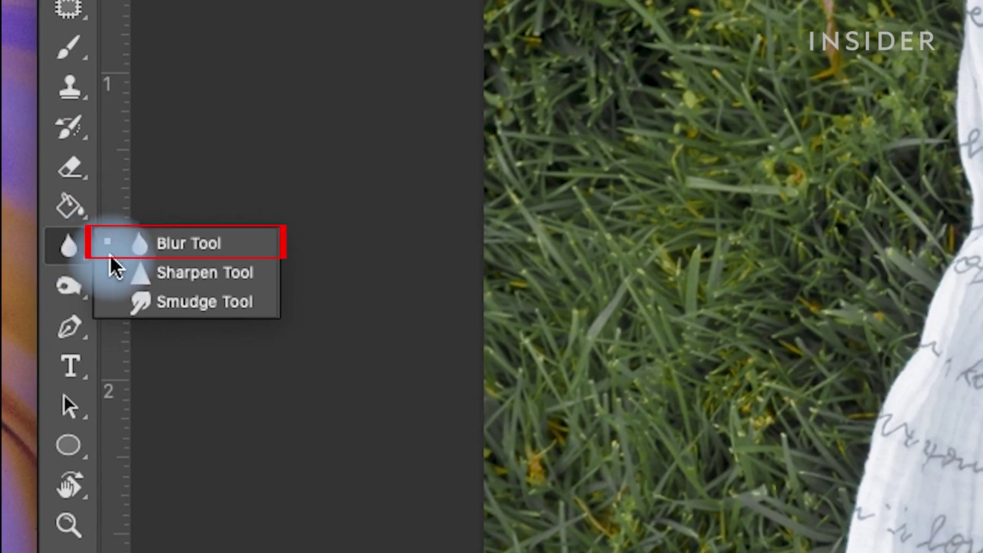
Select the Blur tool with the 175 px brush preset
left_click(185, 243)
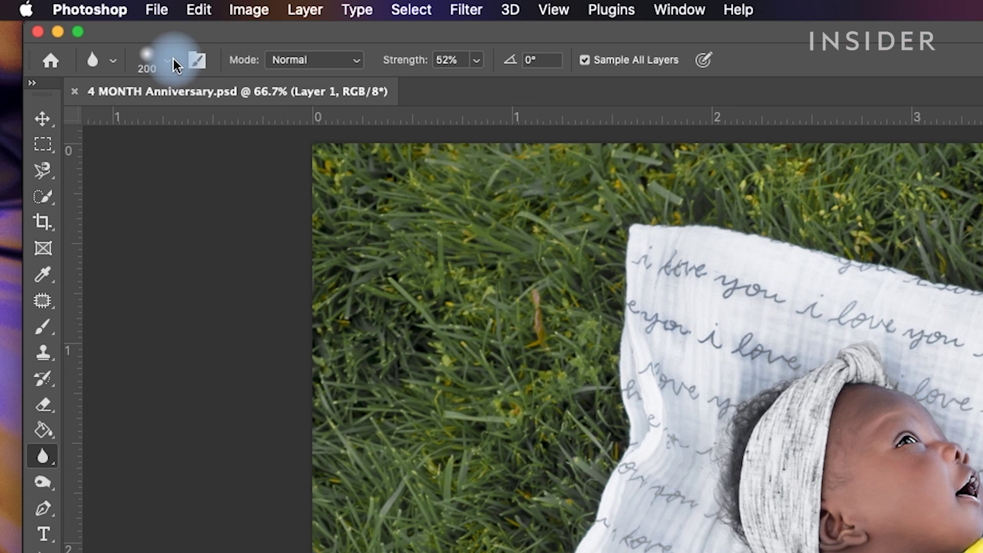
left_click(167, 59)
left_click(255, 242)
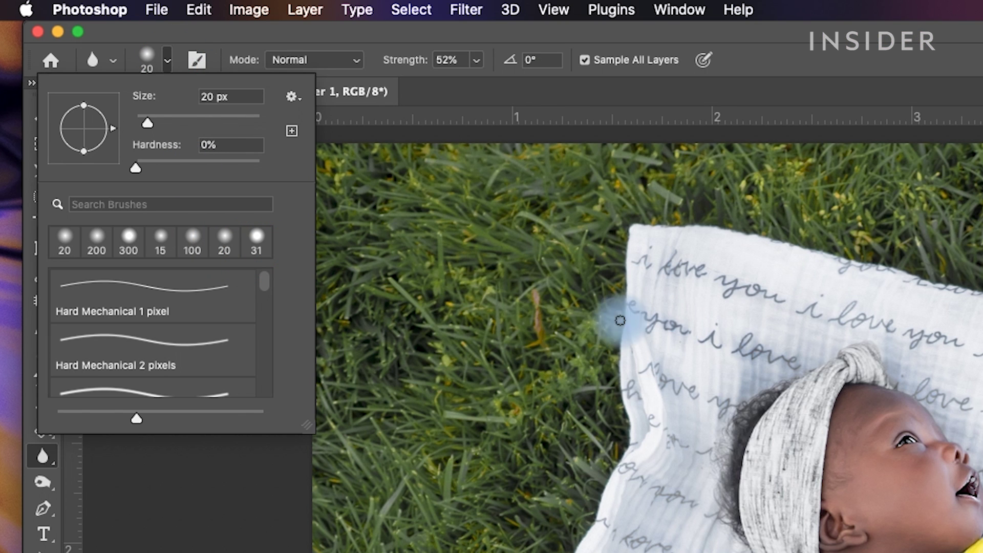
left_click(166, 244)
Keep Mode Normal, lower Strength to 46% and enable Sample All Layers
left_click(343, 62)
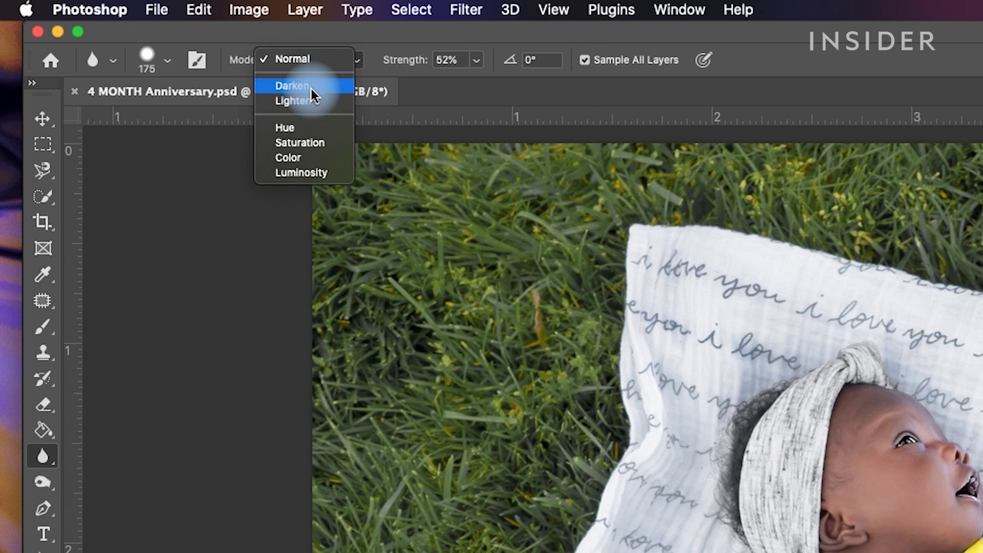
left_click(366, 62)
left_click(477, 60)
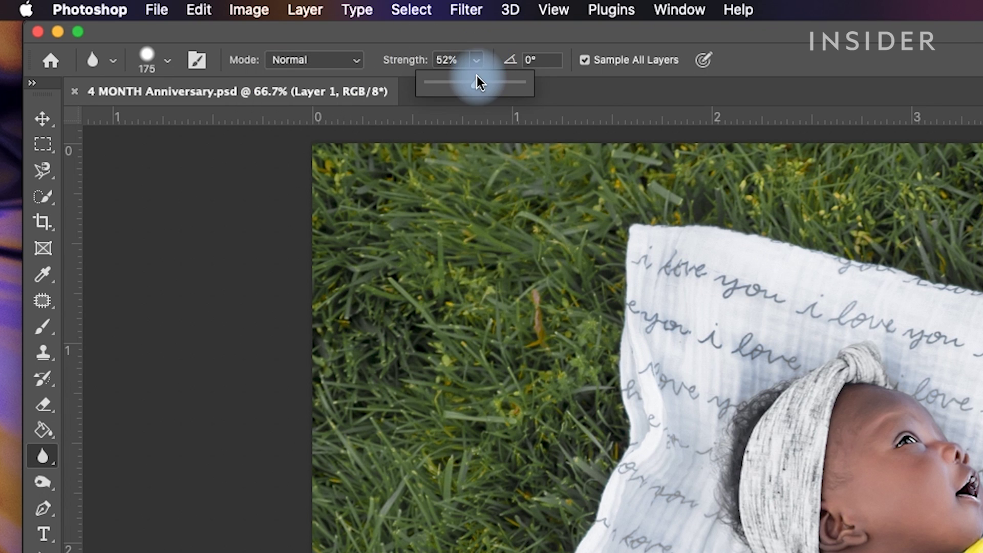
mouse_move(476, 81)
left_mouse_down()
mouse_move(428, 88)
mouse_move(527, 88)
mouse_move(472, 88)
left_mouse_up()
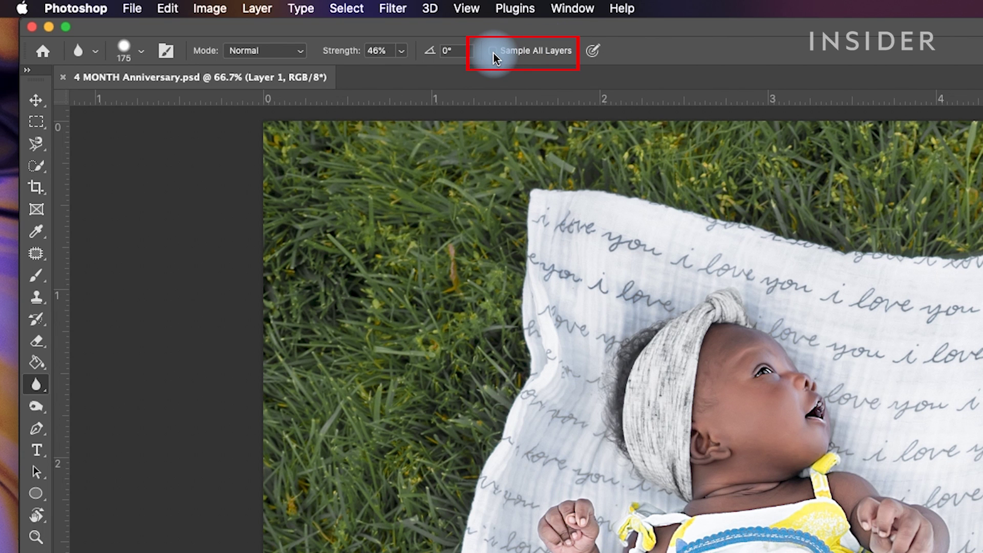
left_click(494, 55)
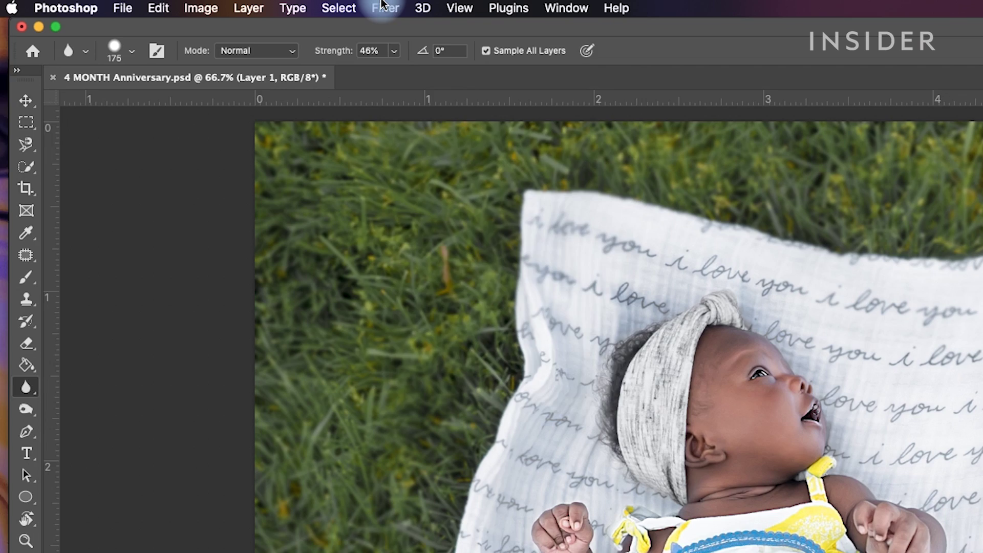
Review the Blur Gallery filters, then show the Quick Selection tool group
left_click(319, 8)
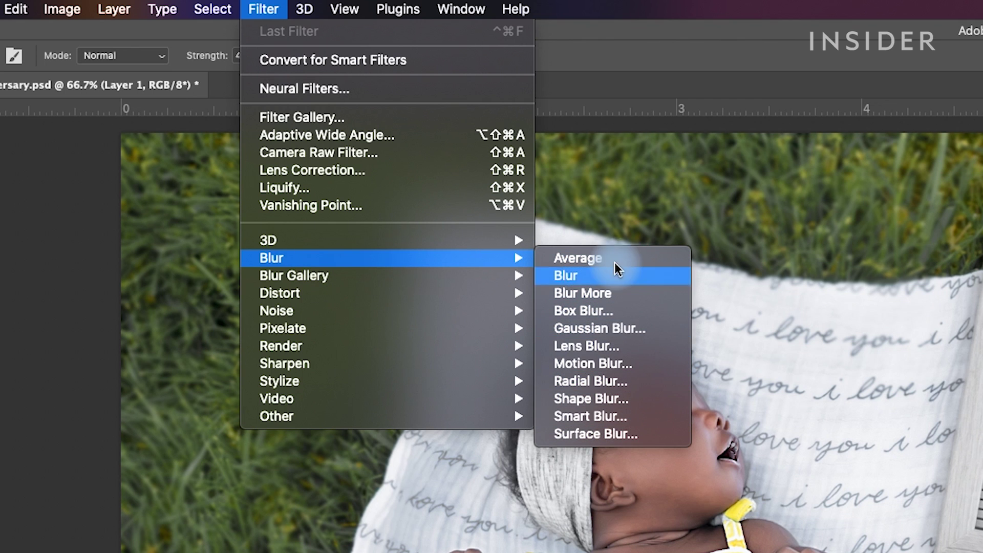
mouse_move(294, 275)
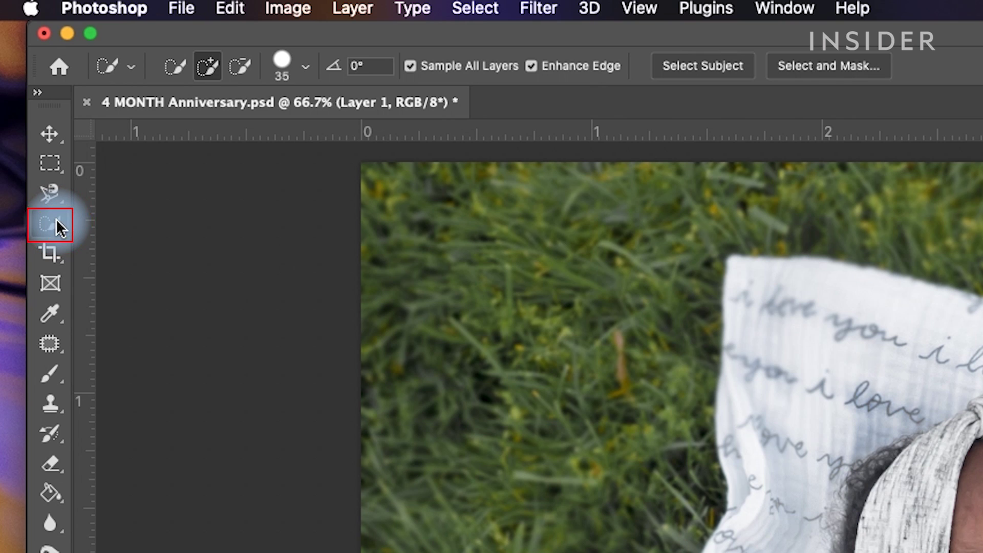
right_click(52, 224)
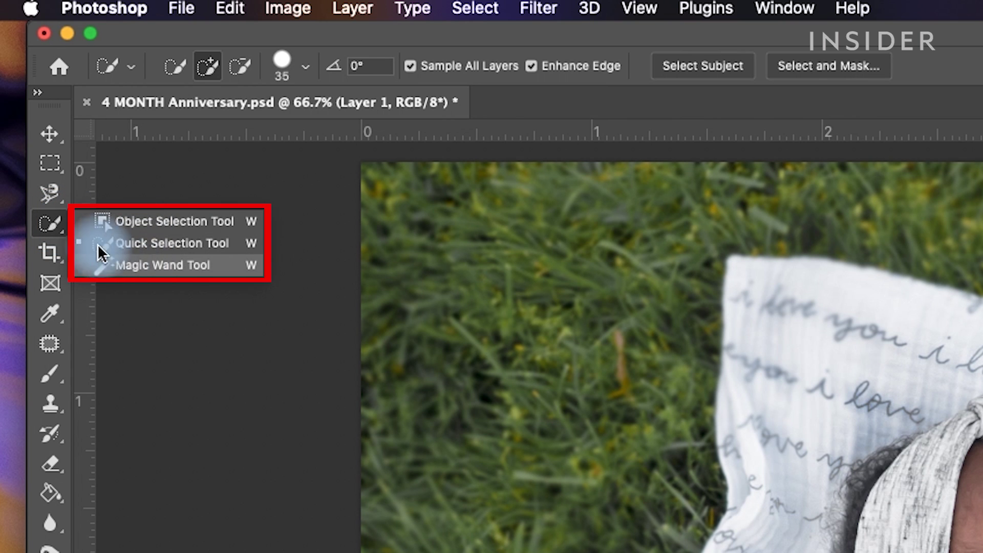
Switch selection tools to capture the baby, blanket and letter board, excluding the grass
left_click(49, 193)
right_click(51, 193)
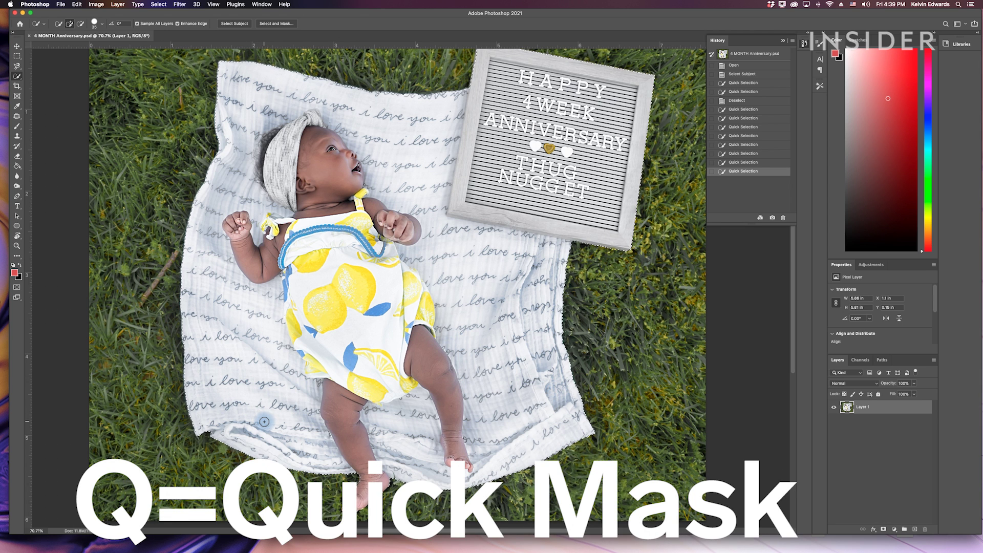
In Quick Mask, brush clean the blanket and letter-board edges, then exit mask view
key("q")
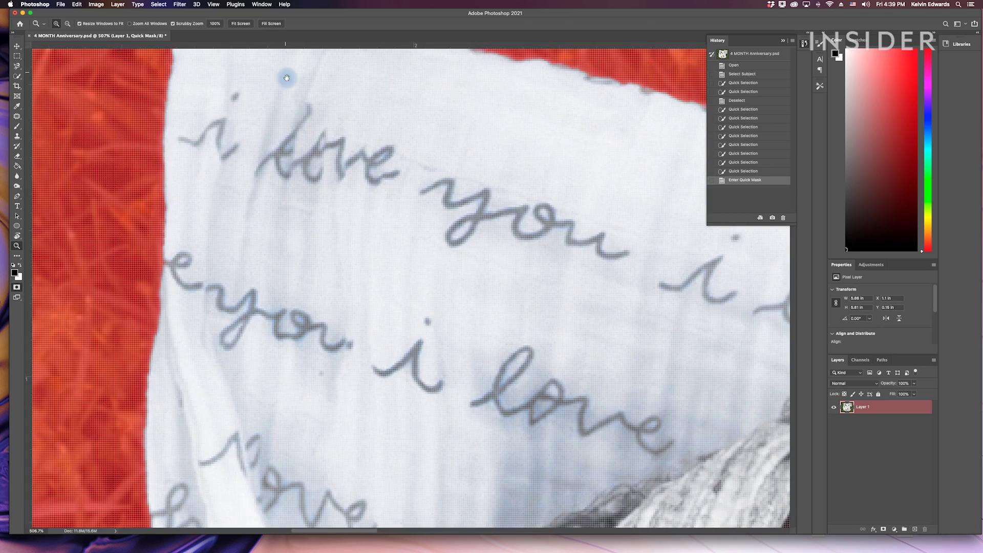
left_click_drag(228, 67, 286, 74)
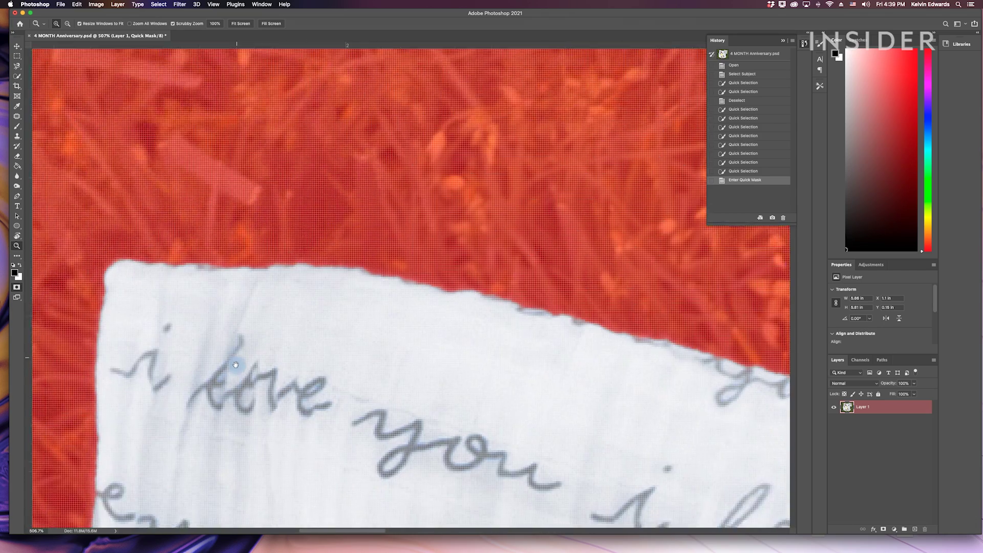
scroll(270, 333, "down", 3)
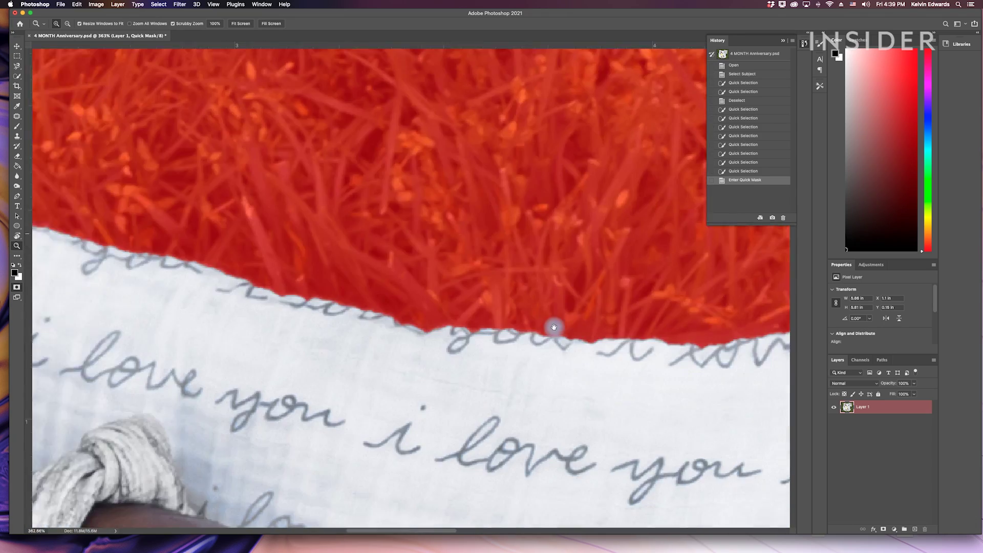
scroll(553, 328, "down", 5)
scroll(461, 369, "right", 6)
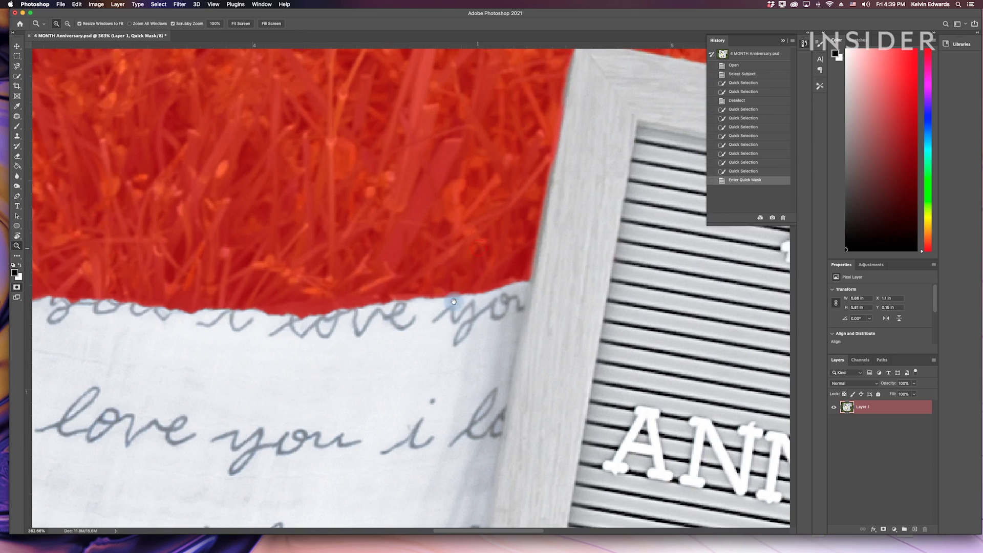
scroll(320, 436, "up", 3)
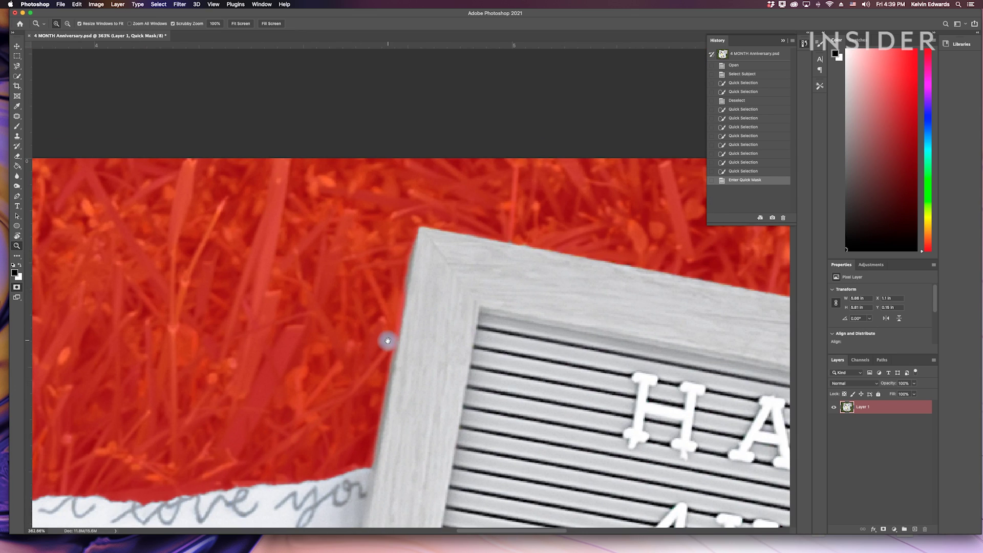
left_click_drag(387, 340, 330, 327)
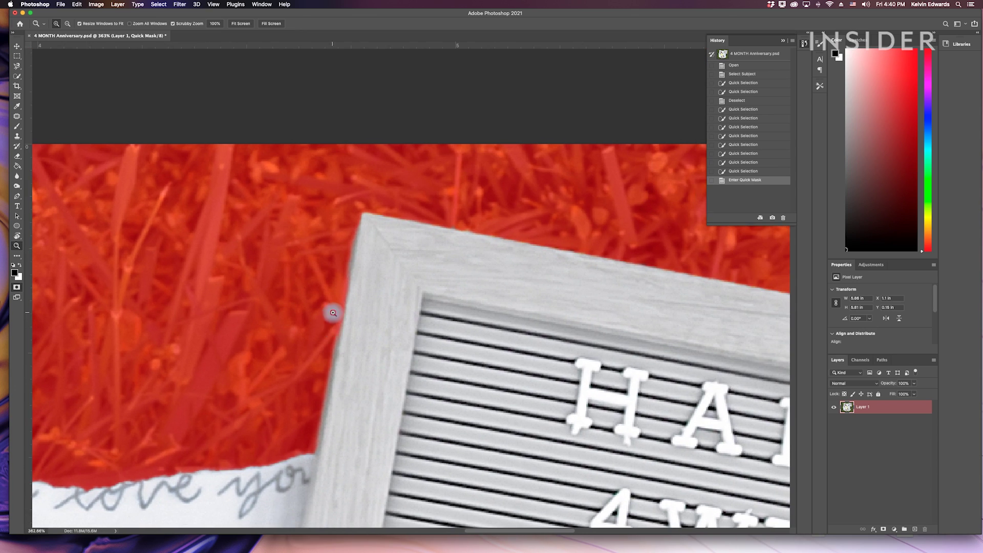
scroll(332, 313, "up", 4)
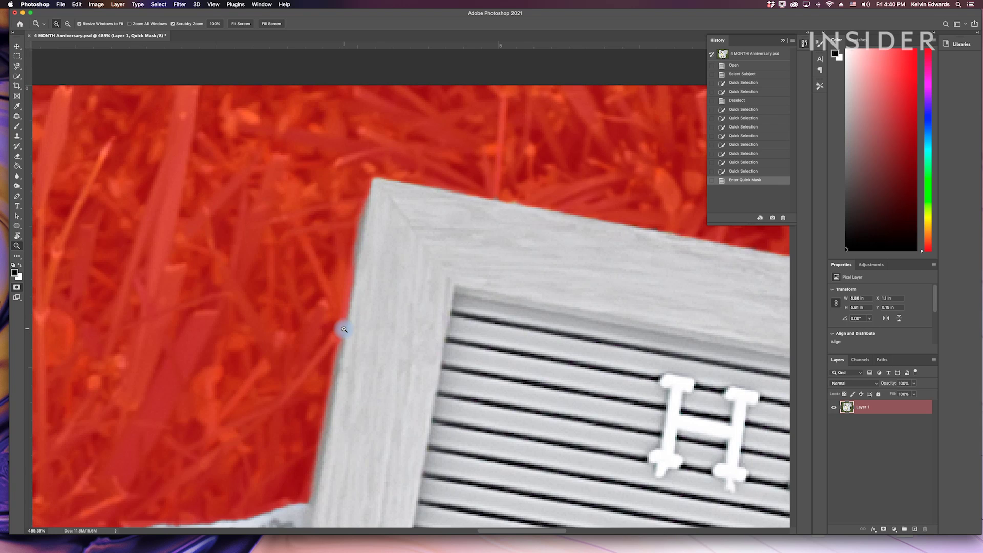
key("b")
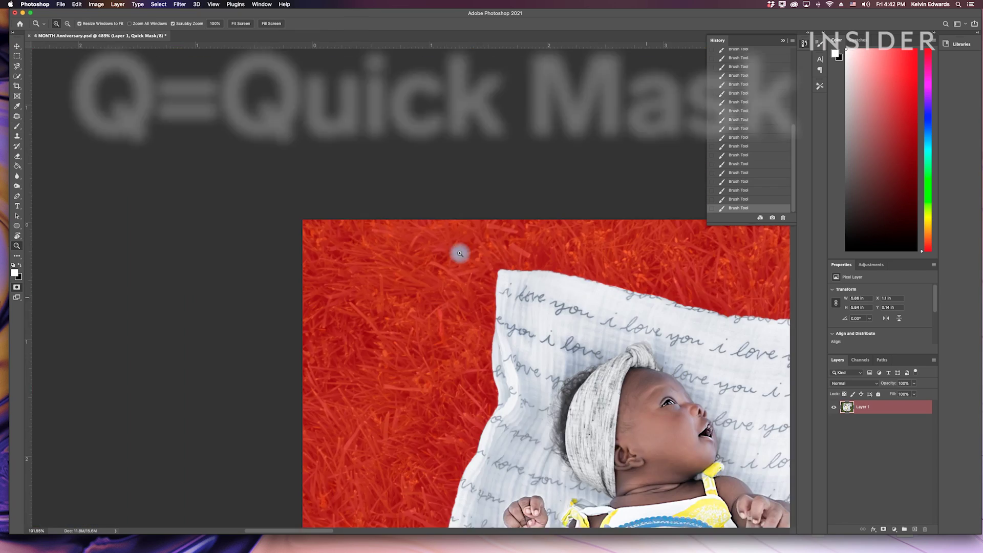
left_click_drag(511, 309, 509, 244)
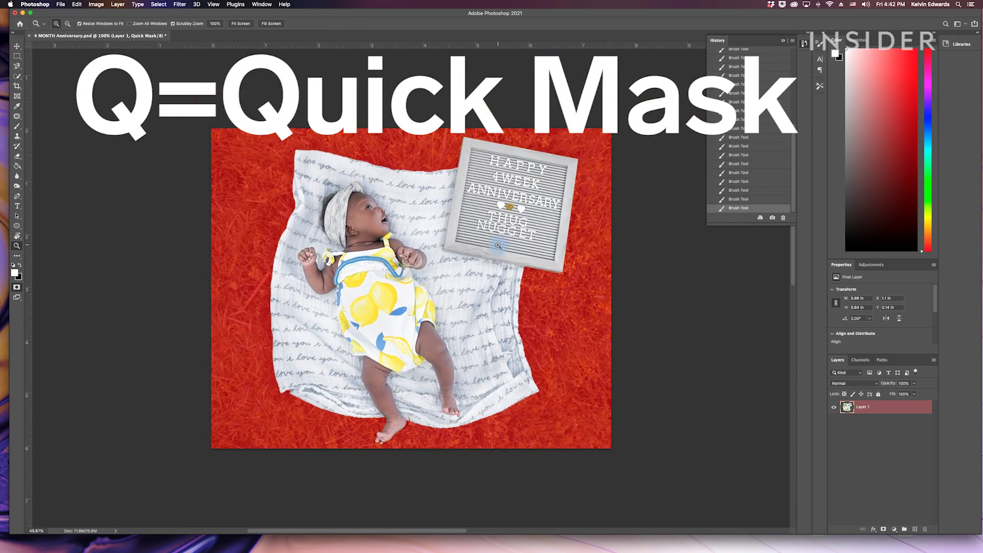
key("q")
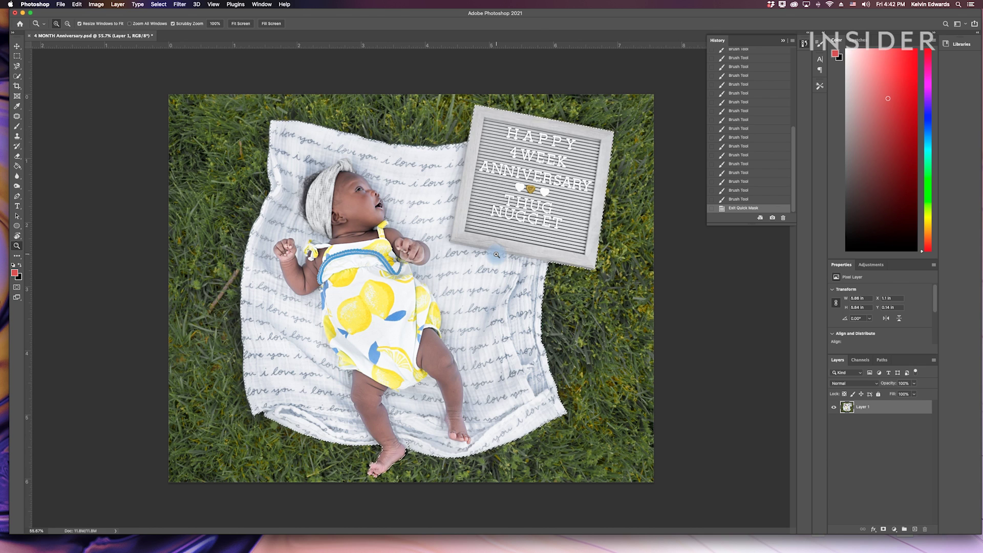
Apply a Spin Blur to the grass background and deselect with Cmd+D
left_click(180, 4)
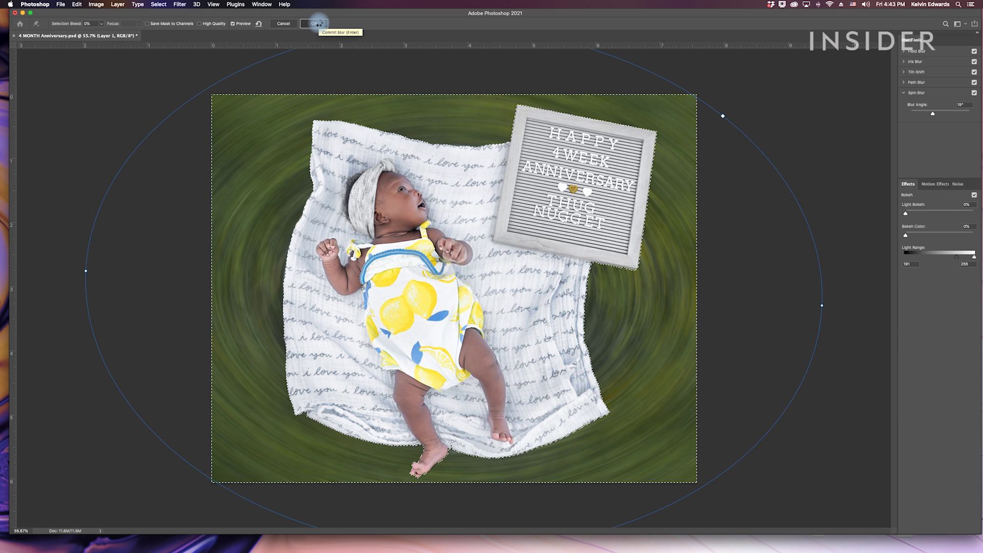
left_click(317, 23)
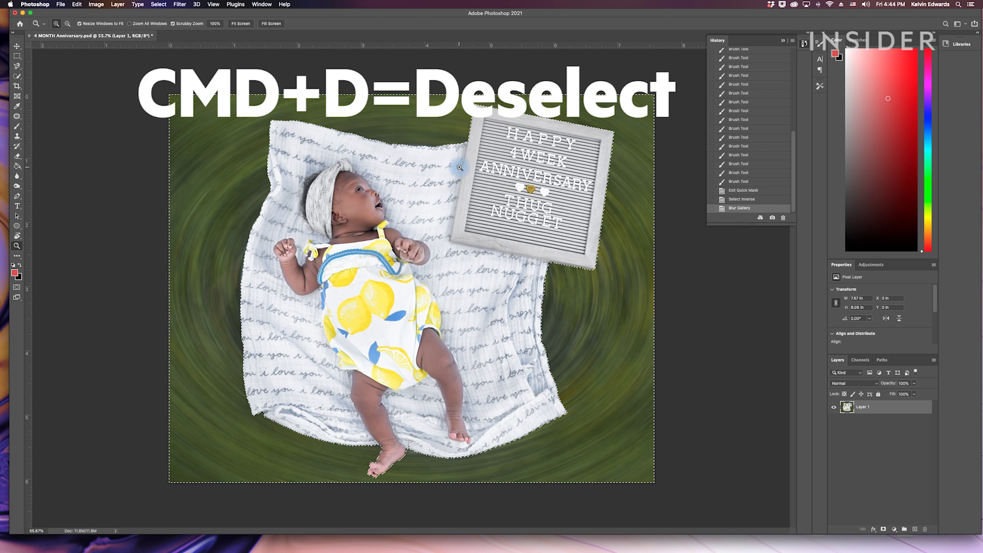
key("super+d")
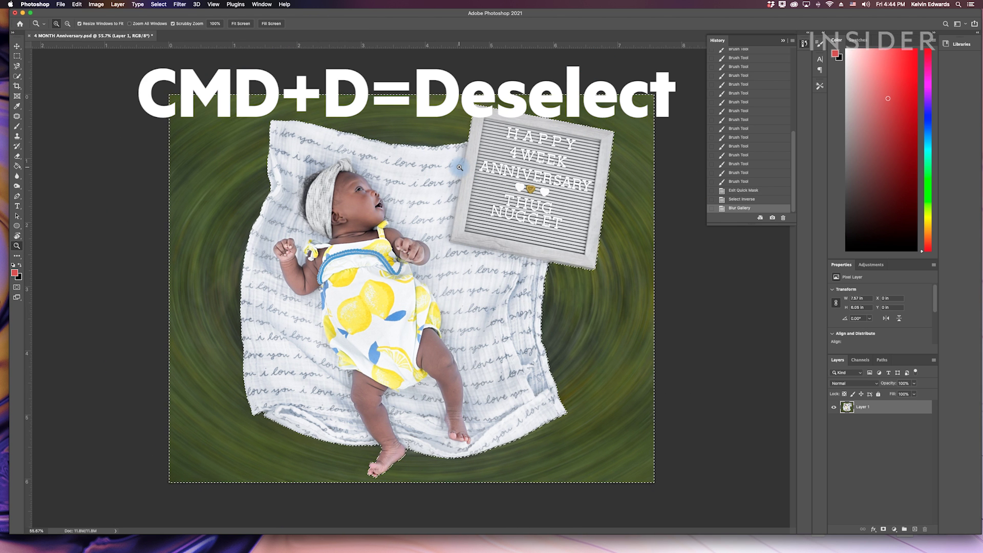